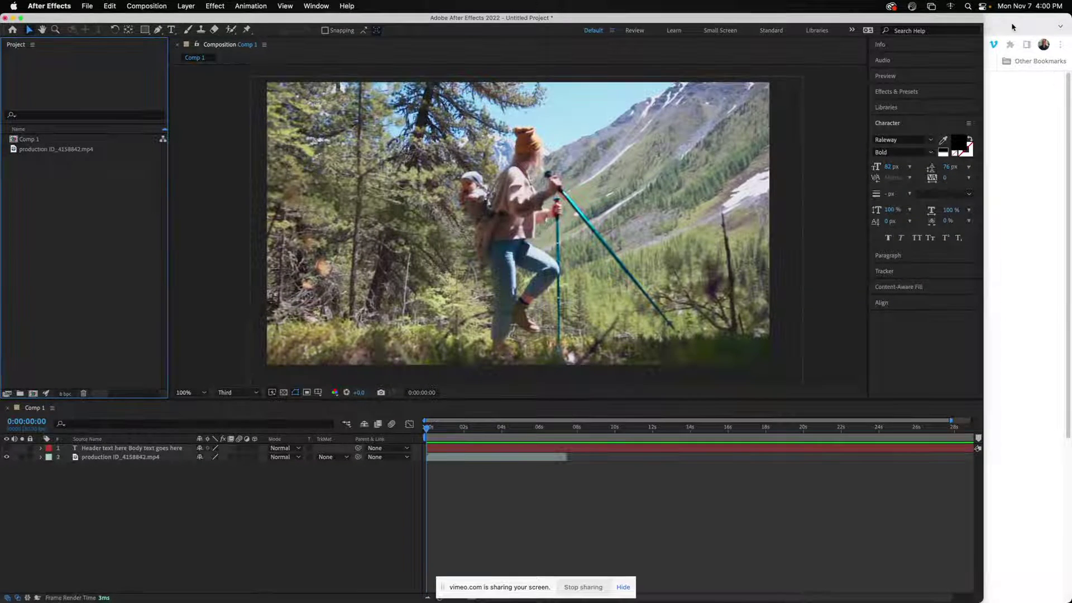
Hide the Chrome browser window so the desktop shows beside After Effects.
{"action": "key", "text": "super+h"}
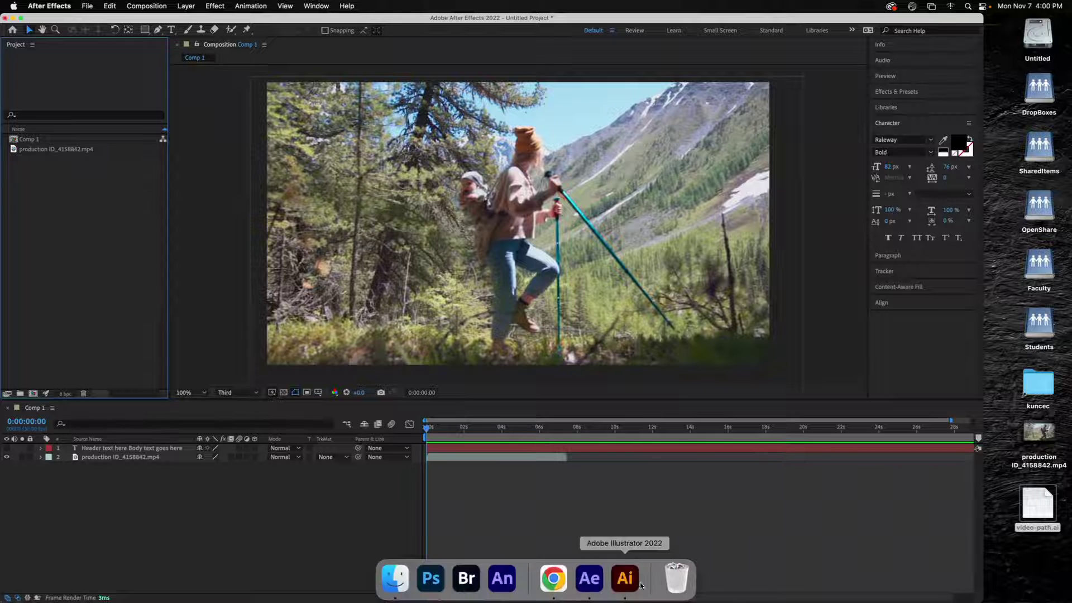
Bring Illustrator forward, widen its window and inspect the rounded frame path in outline view.
{"action": "left_click", "coordinate": [624, 580]}
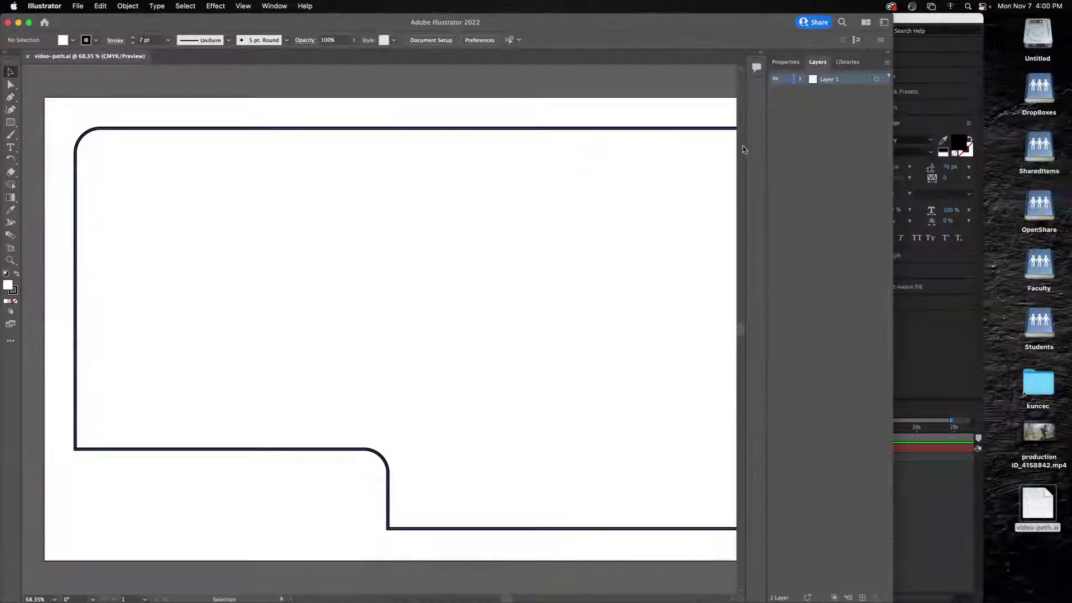
{"action": "left_click_drag", "start_coordinate": [892, 117], "coordinate": [1070, 117]}
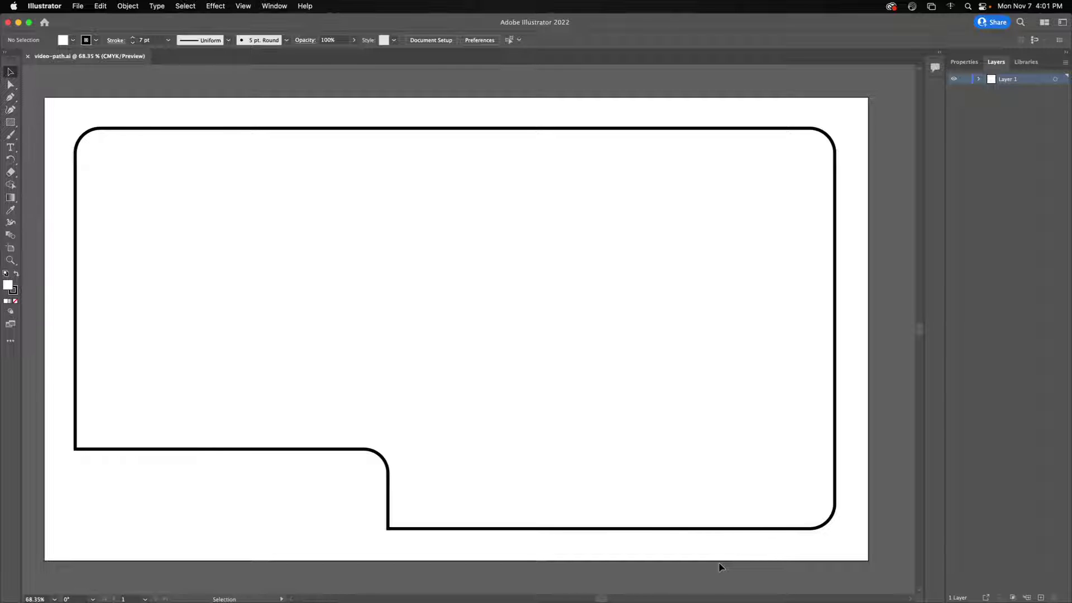
{"action": "left_click", "coordinate": [184, 129]}
{"action": "key", "text": "super+y"}
{"action": "key", "text": "super+y"}
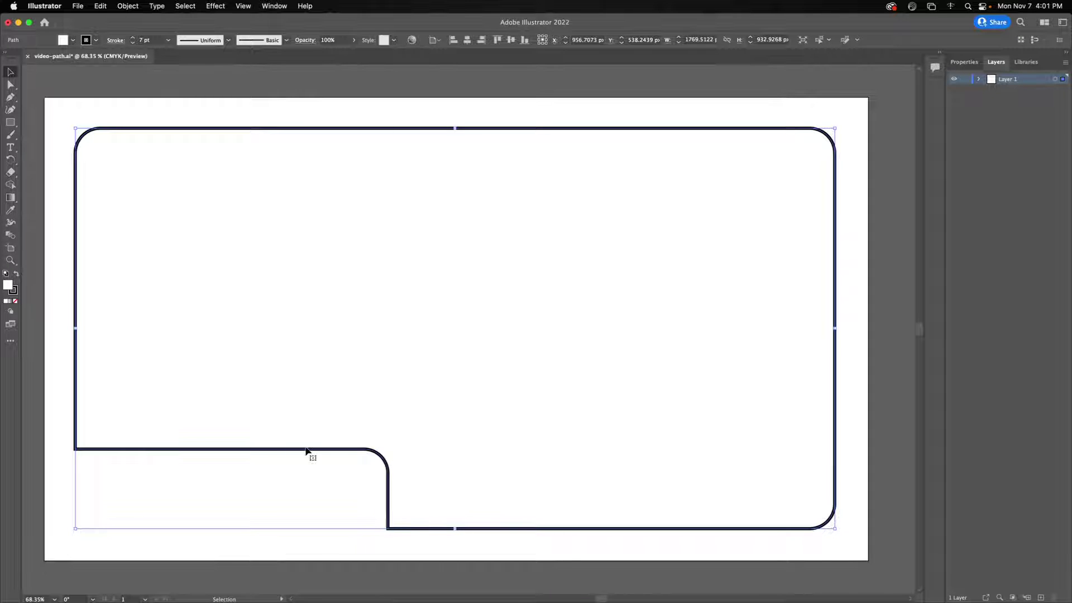
{"action": "left_click", "coordinate": [56, 436]}
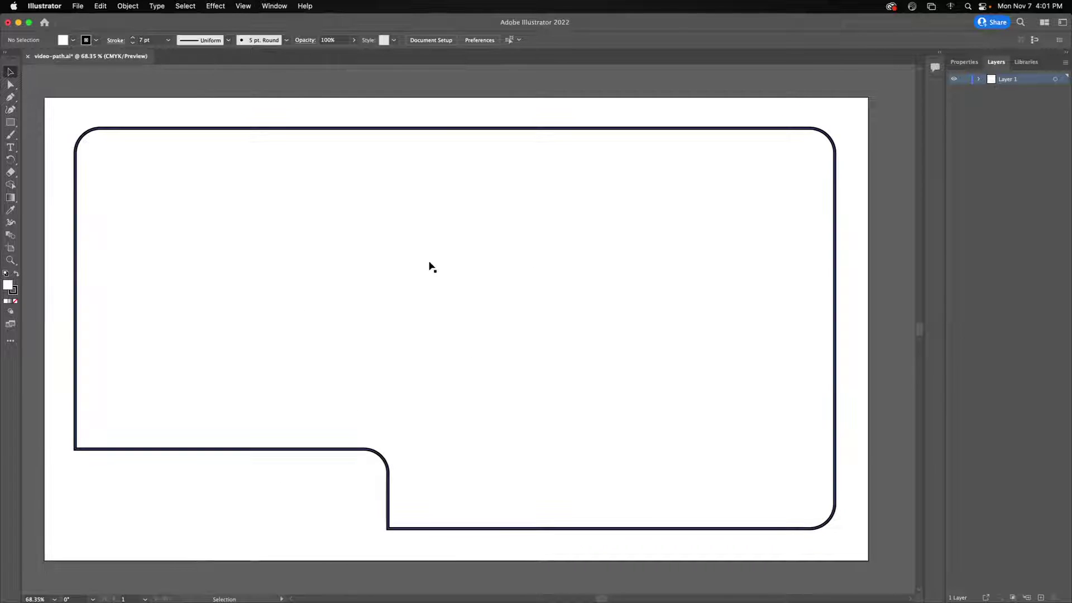
Save video-path.ai and hide Illustrator to return to After Effects.
{"action": "key", "text": "a"}
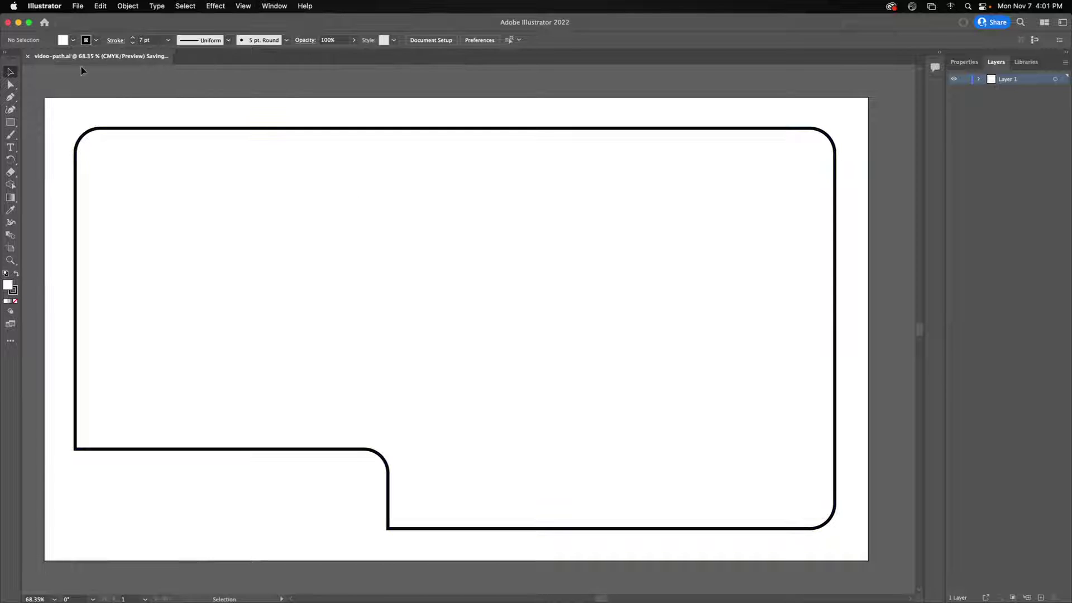
{"action": "left_click", "coordinate": [45, 6]}
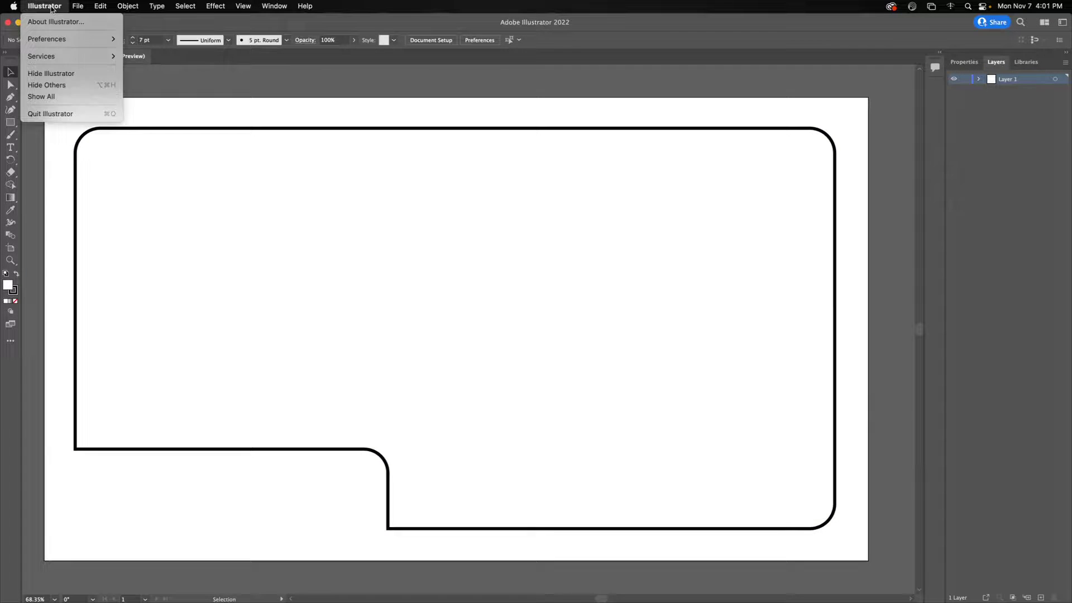
{"action": "left_click", "coordinate": [51, 73]}
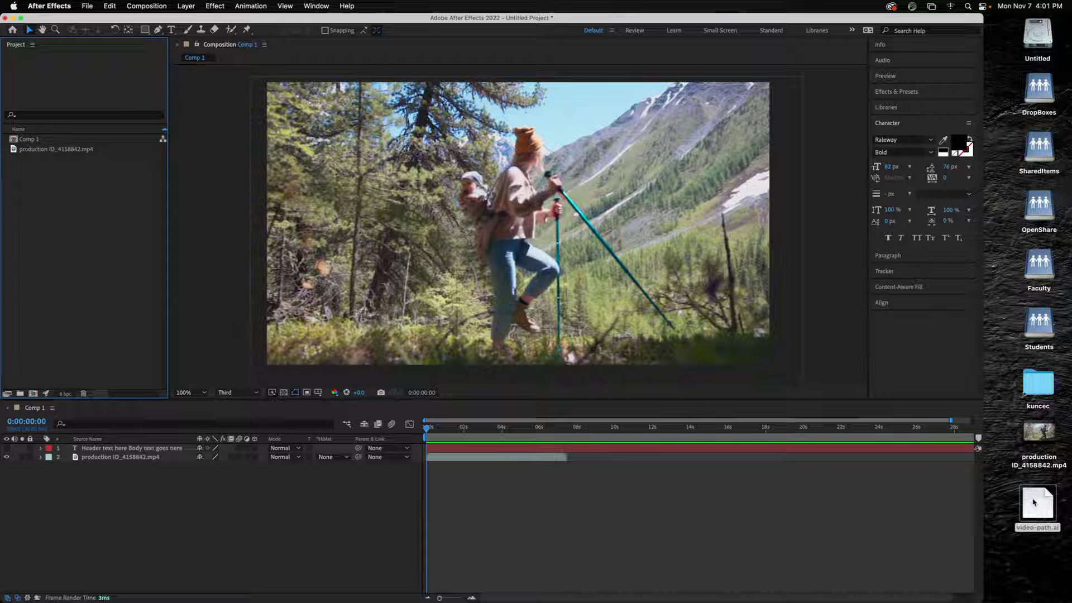
Select the video-path.ai file on the desktop.
{"action": "left_click", "coordinate": [1038, 505]}
Import video-path.ai as footage and place it in Comp 1 above the hiking video layer.
{"action": "key", "text": "space"}
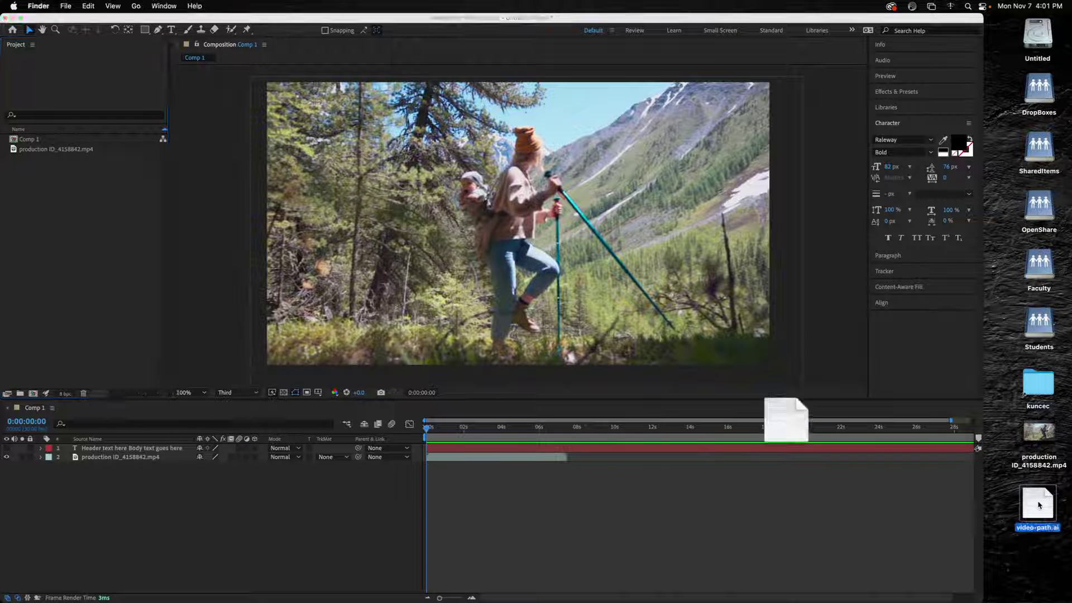
{"action": "key", "text": "space"}
{"action": "left_click_drag", "start_coordinate": [1038, 505], "coordinate": [28, 199]}
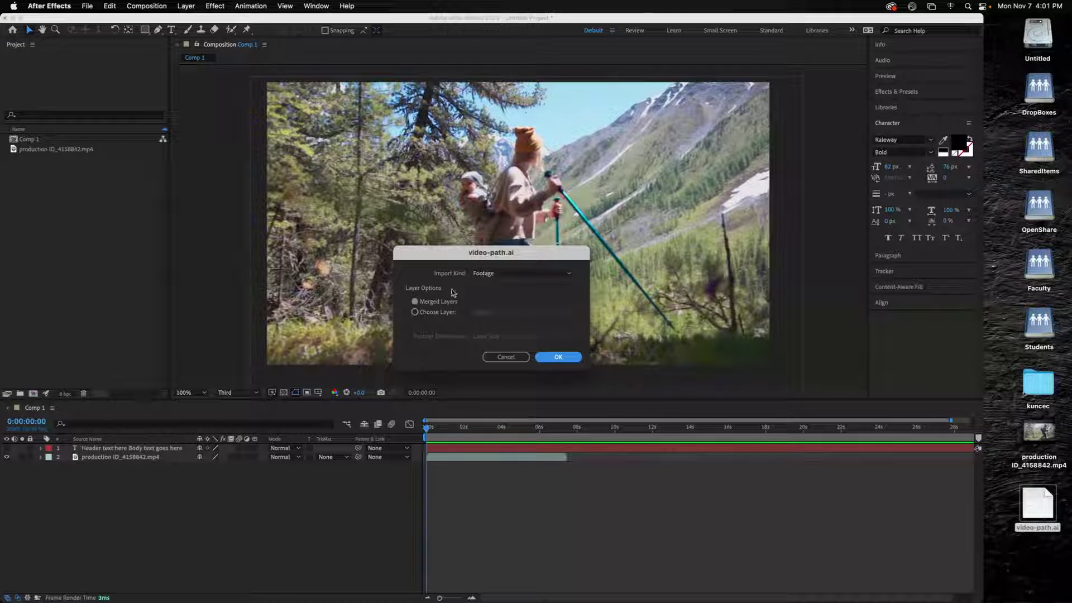
{"action": "left_click", "coordinate": [566, 359]}
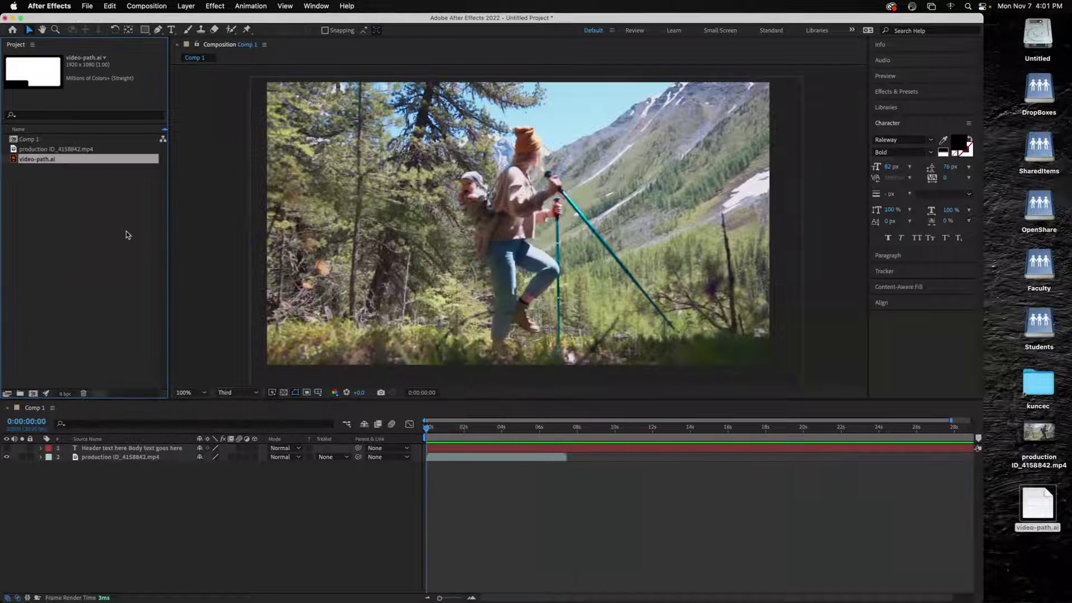
{"action": "left_click_drag", "start_coordinate": [18, 162], "coordinate": [145, 499]}
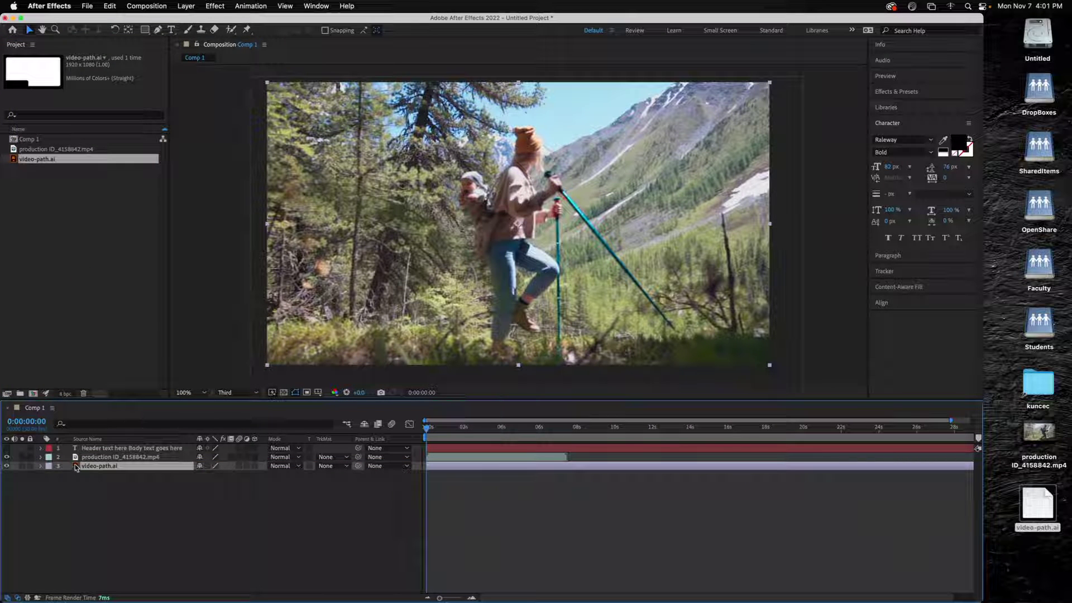
{"action": "left_click_drag", "start_coordinate": [77, 468], "coordinate": [77, 456]}
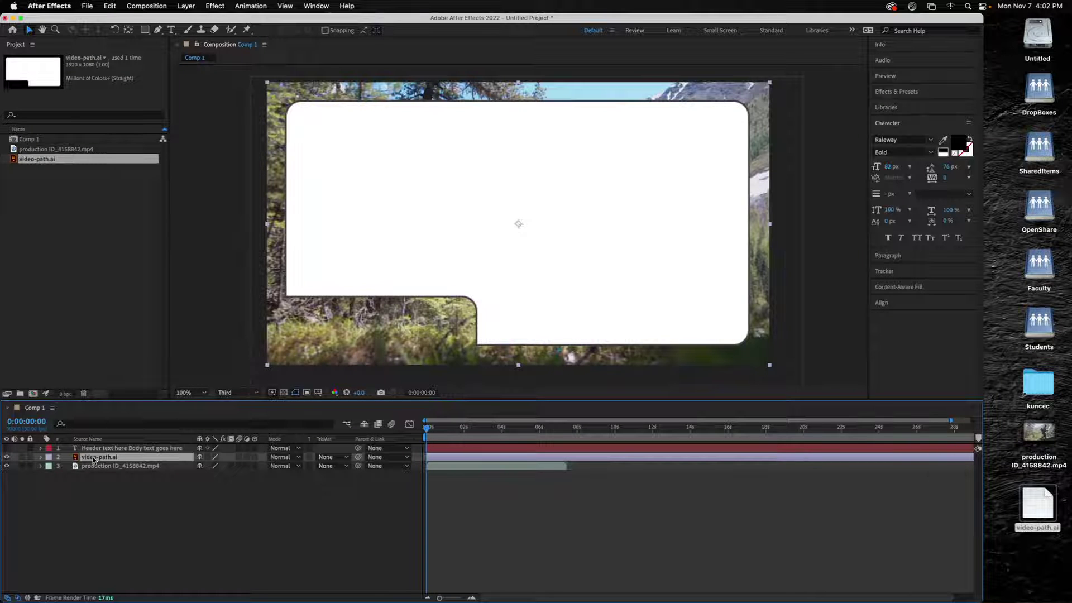
Convert video-path.ai into a video-path Outlines shape layer and move the original to the bottom.
{"action": "right_click", "coordinate": [94, 459]}
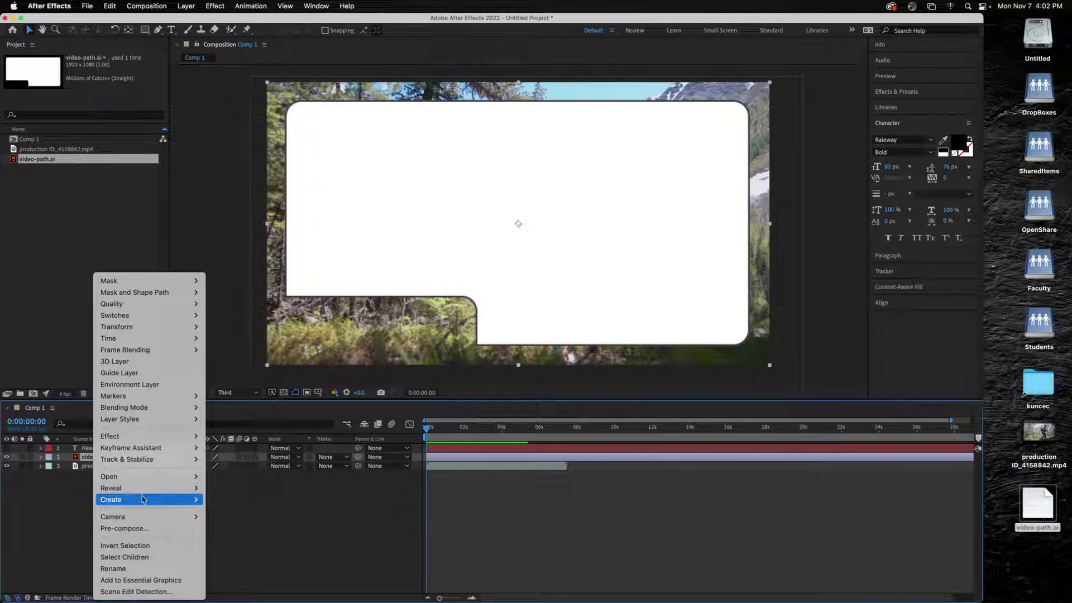
{"action": "mouse_move", "coordinate": [188, 501]}
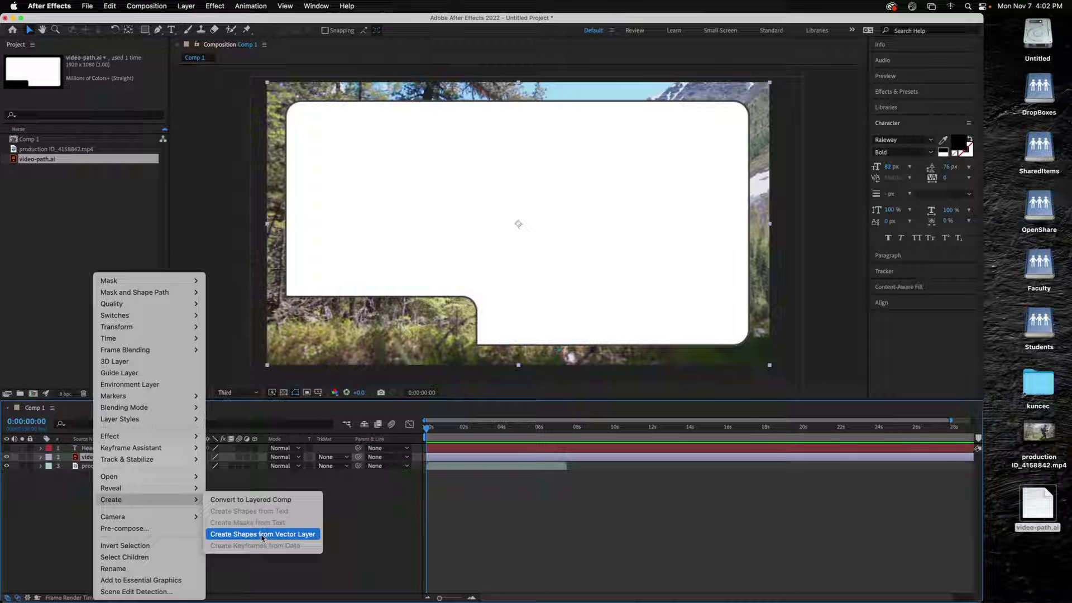
{"action": "left_click", "coordinate": [262, 535]}
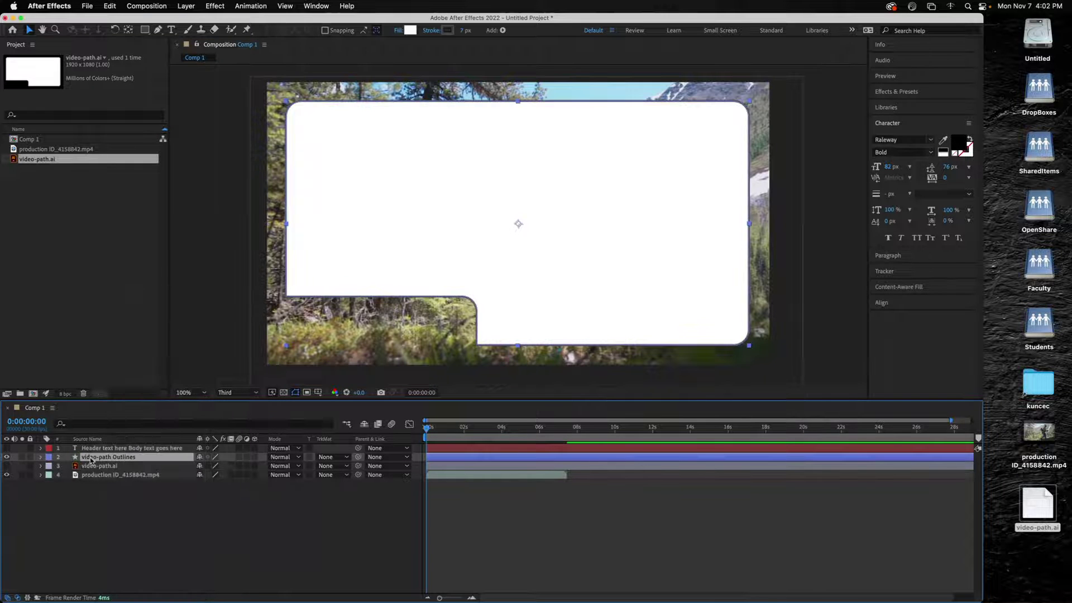
{"action": "left_click_drag", "start_coordinate": [78, 470], "coordinate": [79, 484]}
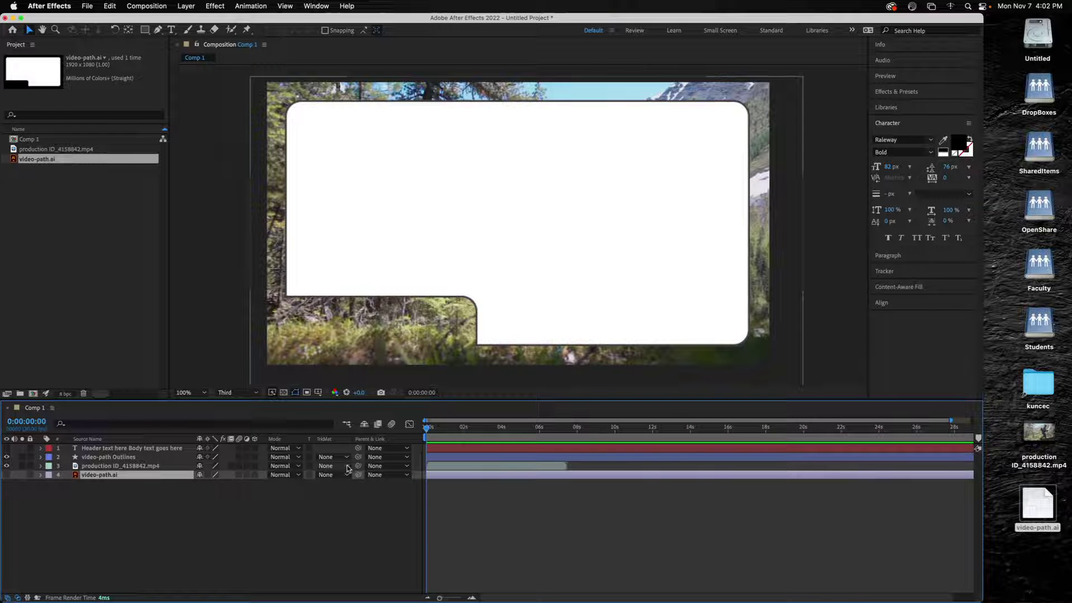
{"action": "left_click", "coordinate": [347, 468]}
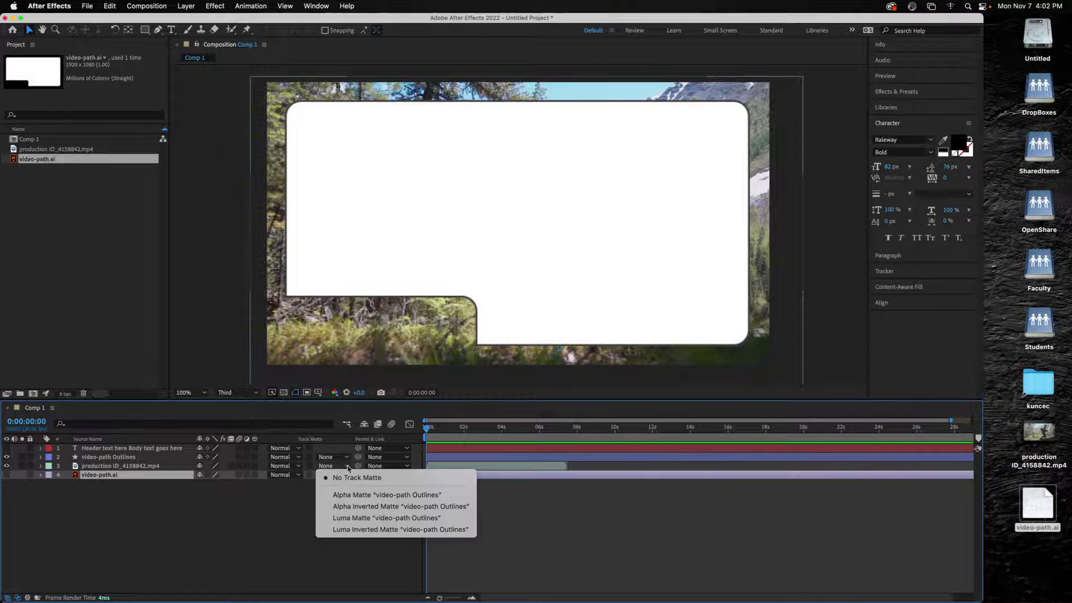
Set the hiking video's track matte to Alpha Matte 'video-path Outlines'.
{"action": "left_click", "coordinate": [398, 497]}
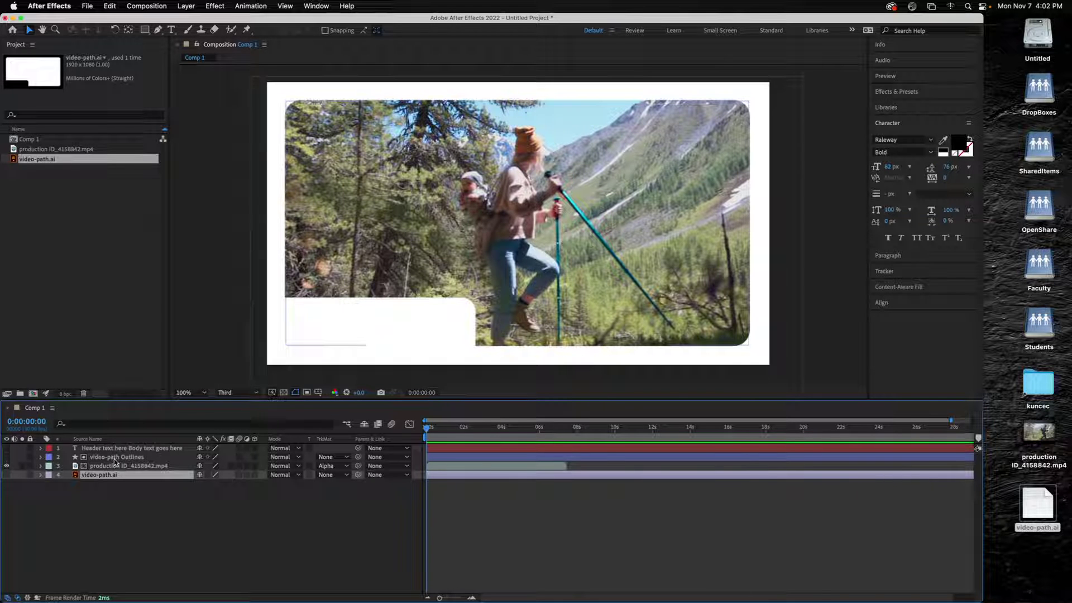
Scale the hiking video up slightly and nudge it upward within the rounded matte.
{"action": "left_click", "coordinate": [106, 467]}
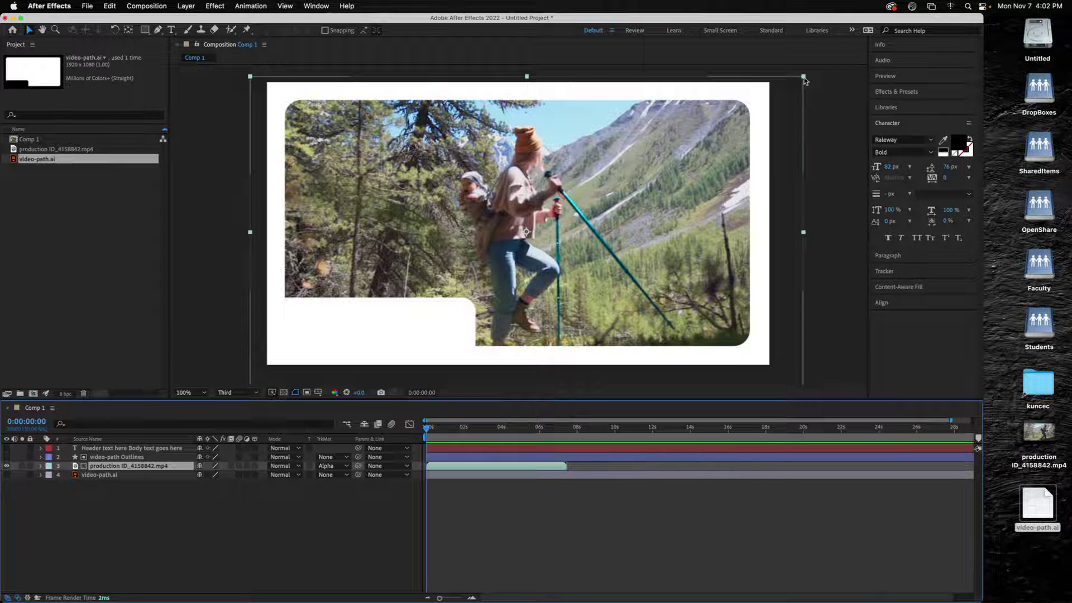
{"action": "left_click_drag", "start_coordinate": [802, 78], "coordinate": [775, 94]}
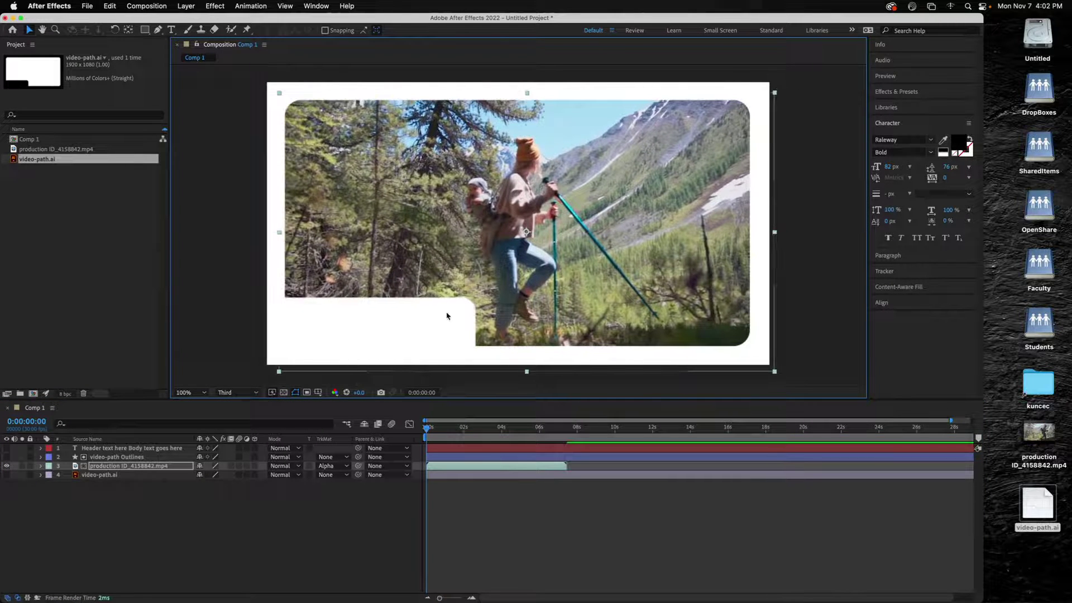
{"action": "left_click", "coordinate": [754, 100]}
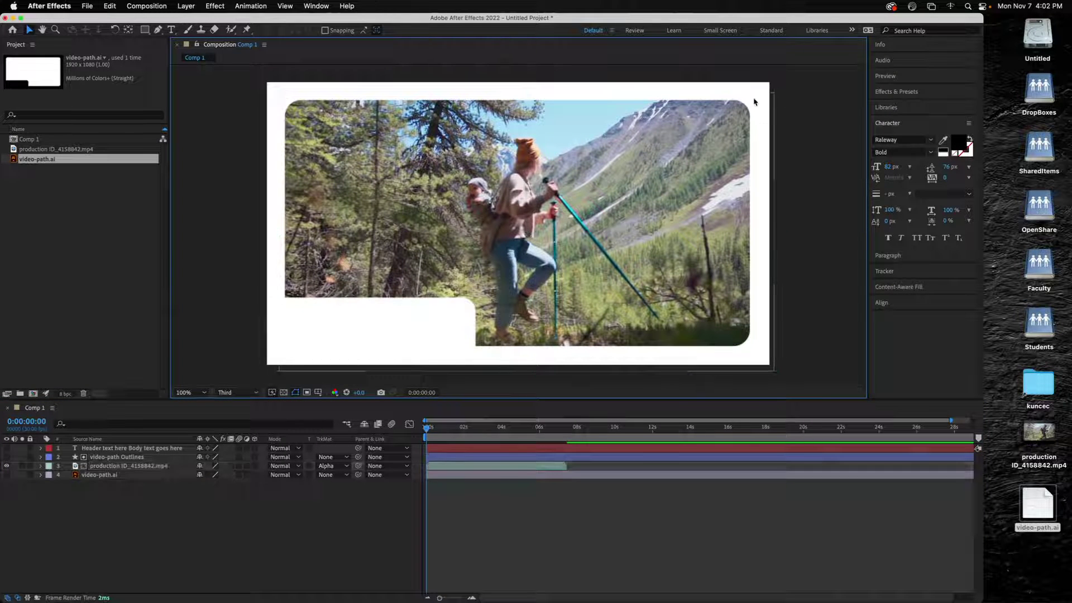
{"action": "left_click_drag", "start_coordinate": [773, 95], "coordinate": [801, 86]}
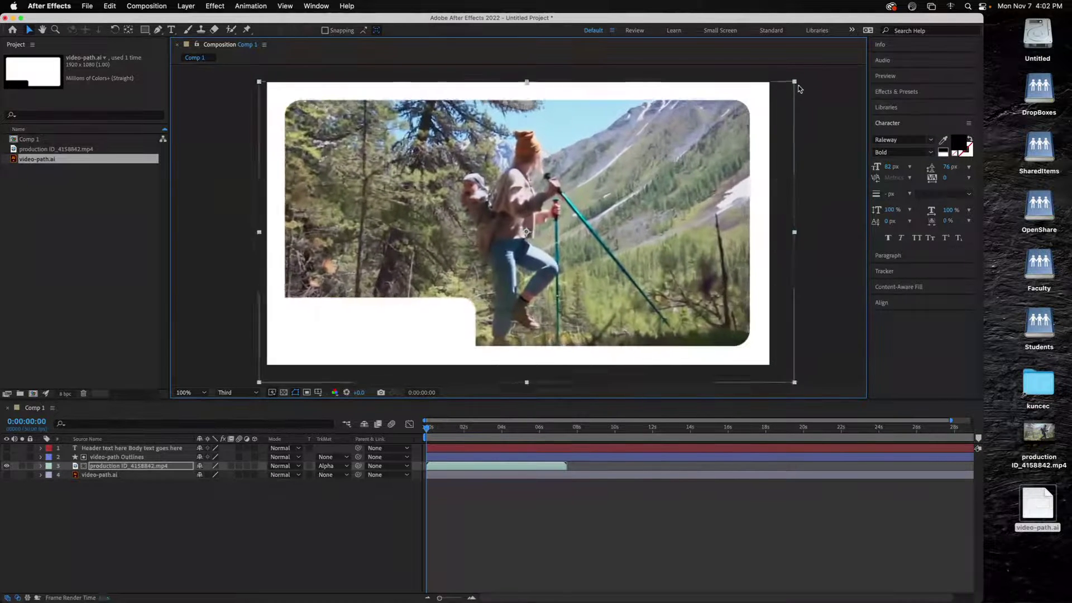
{"action": "left_click_drag", "start_coordinate": [687, 214], "coordinate": [678, 199]}
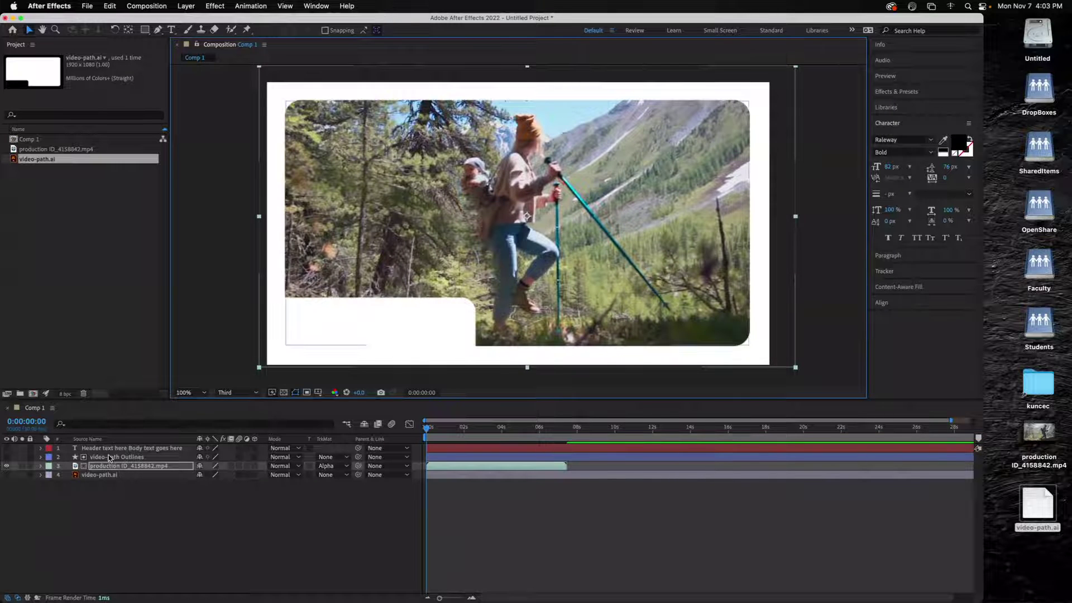
Expand video-path Outlines to Contents > Group 1 and select Path 1.
{"action": "left_click", "coordinate": [87, 460]}
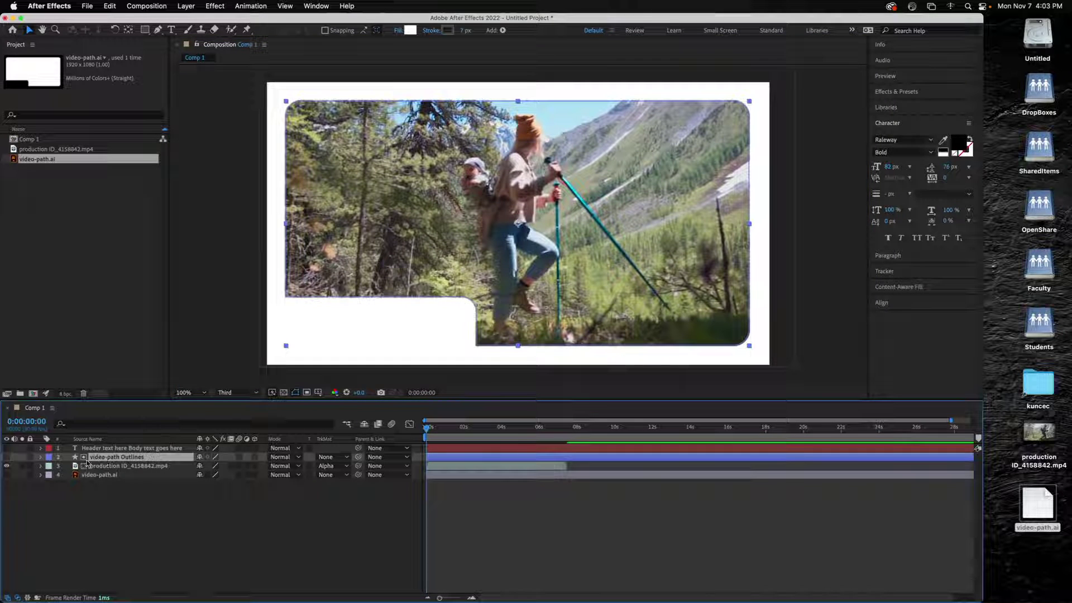
{"action": "left_click", "coordinate": [41, 457]}
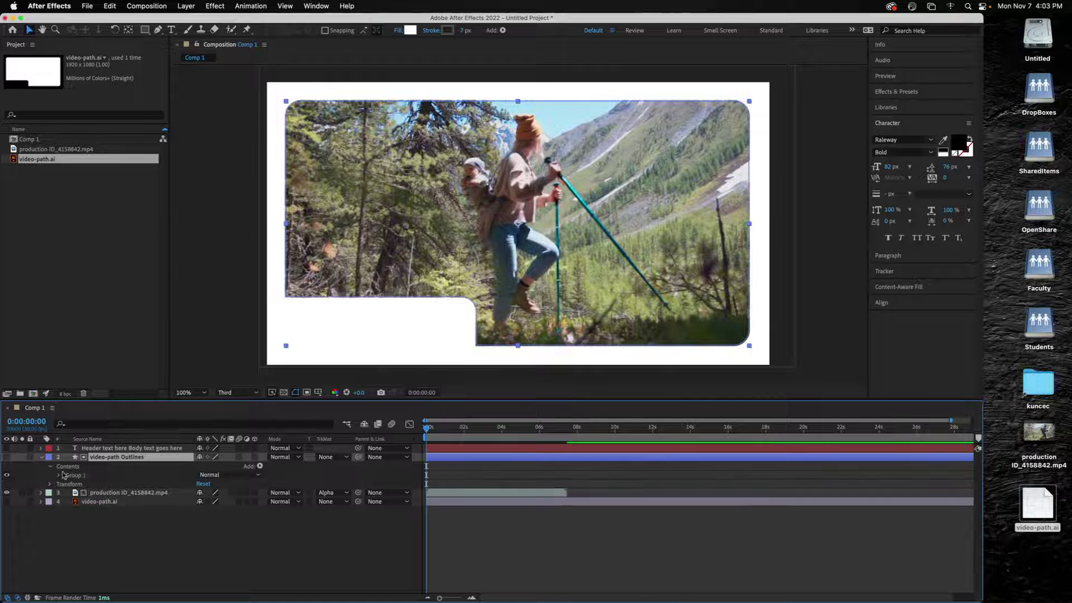
{"action": "left_click", "coordinate": [59, 475]}
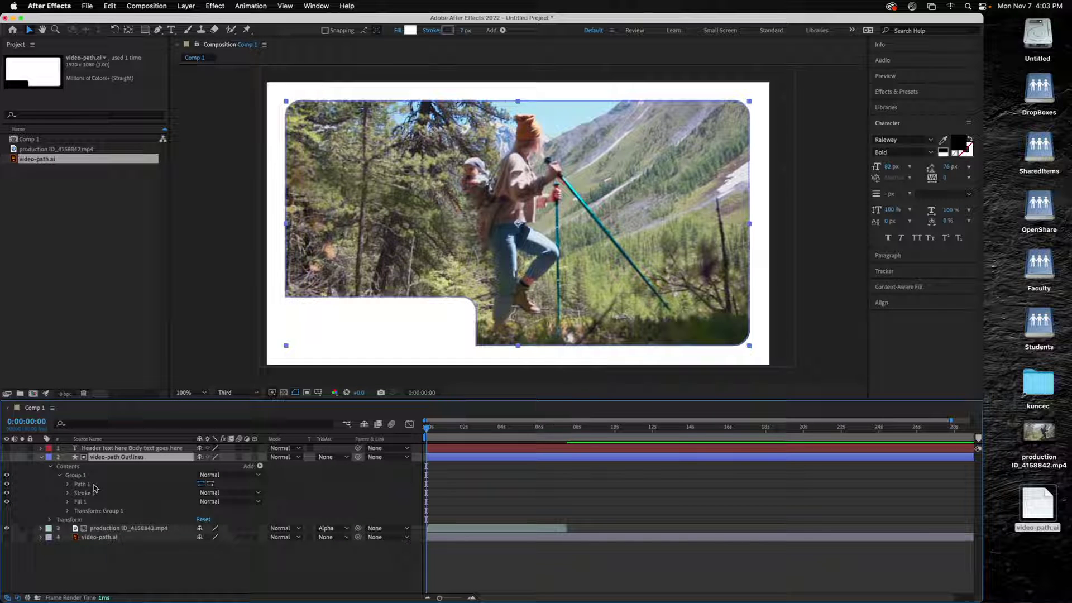
{"action": "left_click", "coordinate": [82, 484]}
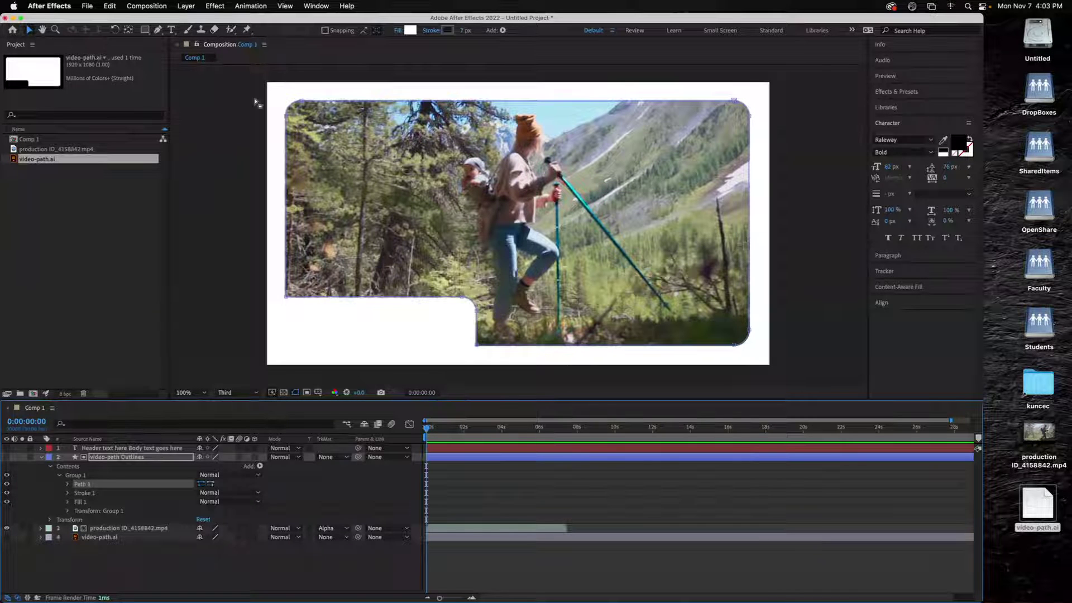
Drag the matte's top-left corner point inward, then undo the path edits.
{"action": "left_click_drag", "start_coordinate": [301, 103], "coordinate": [414, 198]}
{"action": "key", "text": "super+z"}
{"action": "key", "text": "super+z"}
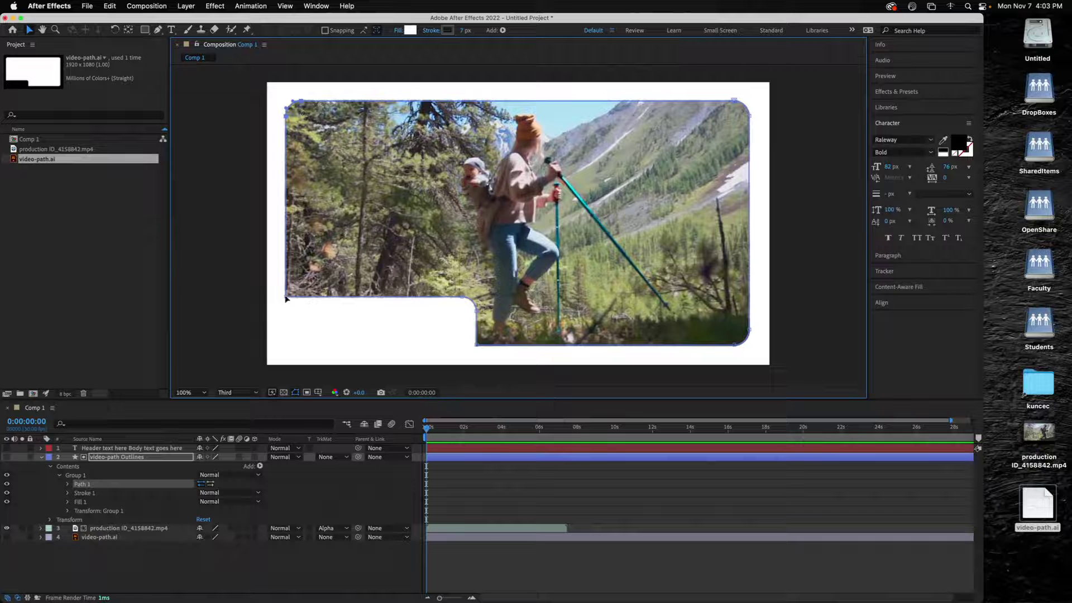
{"action": "key", "text": "super+z"}
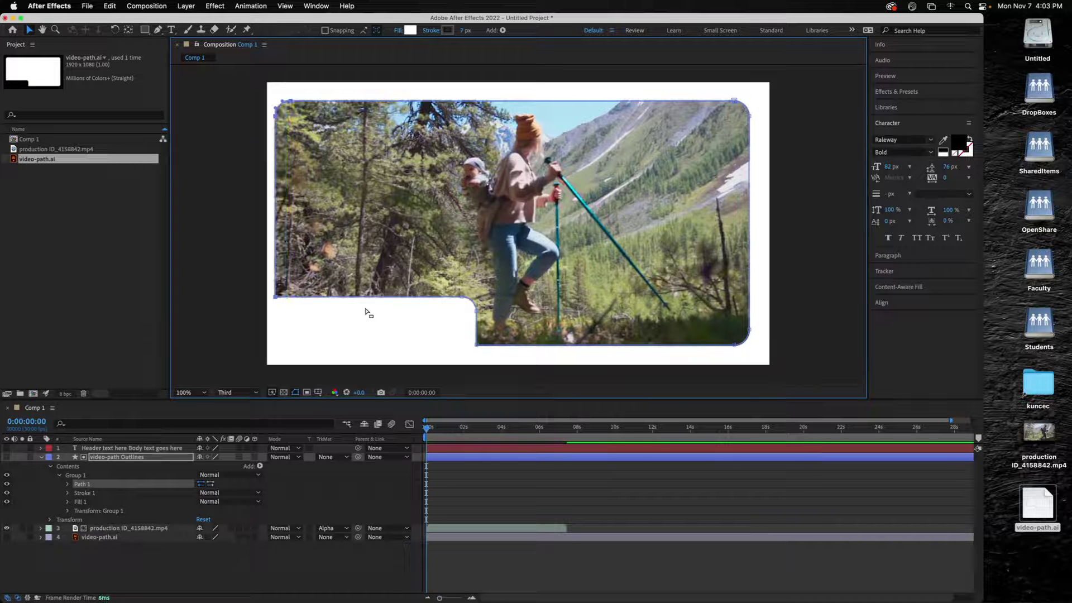
{"action": "key", "text": "super+shift+z"}
{"action": "key", "text": "super+shift+z"}
{"action": "key", "text": "super+shift+z"}
{"action": "key", "text": "super+z"}
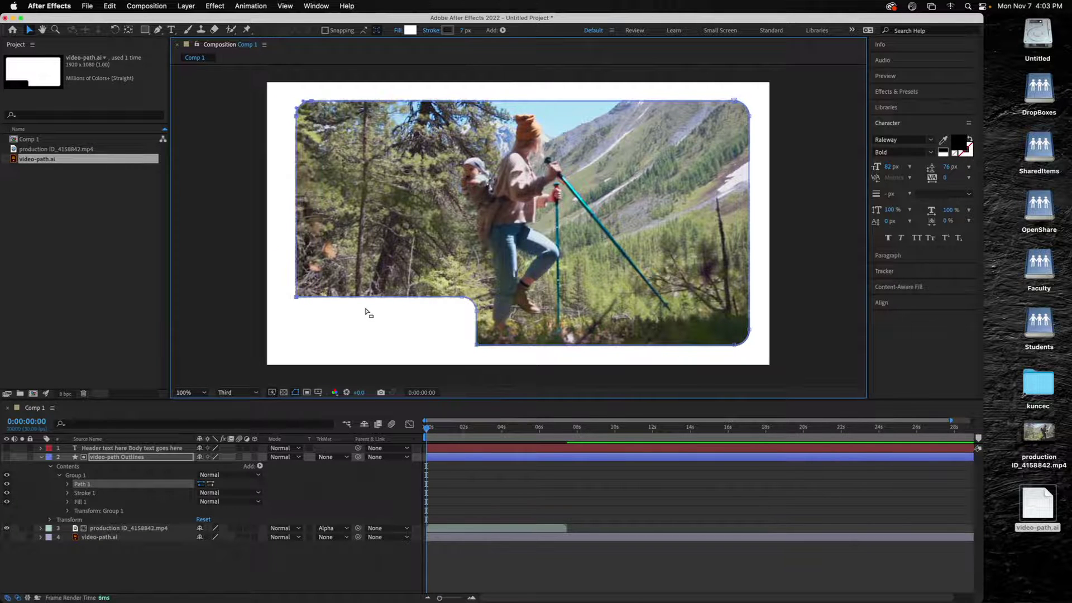
{"action": "key", "text": "super+z"}
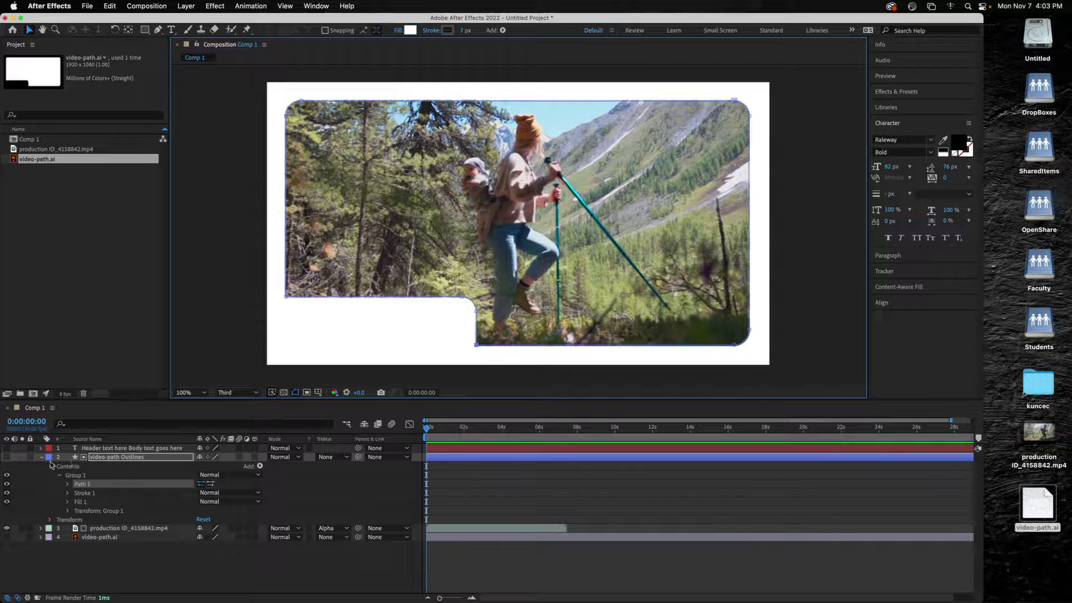
Shrink the video-path Outlines matte slightly from its bottom-left corner and collapse its properties.
{"action": "left_click", "coordinate": [92, 459]}
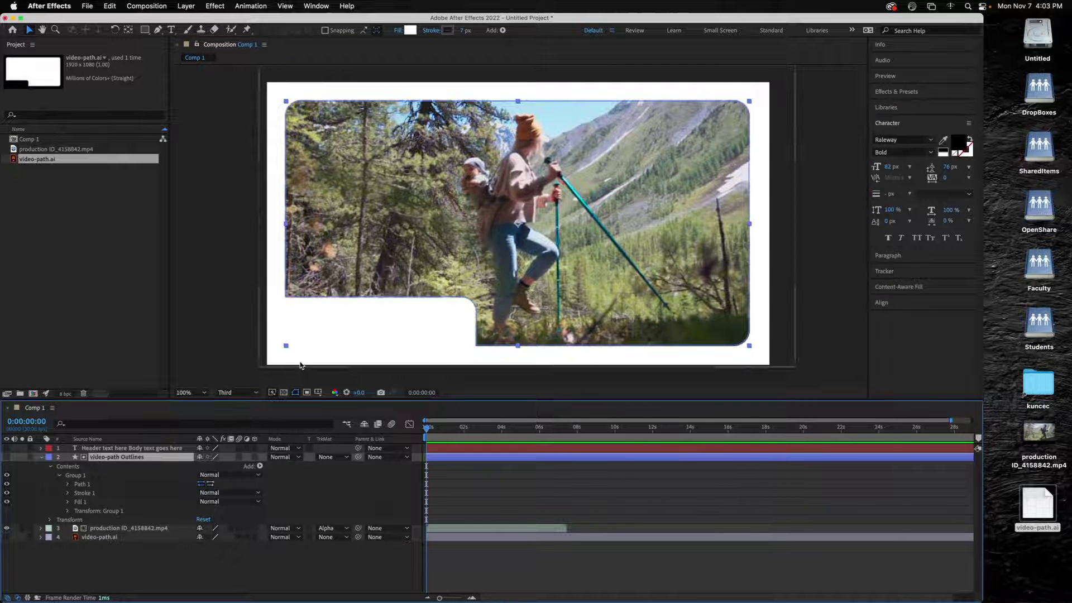
{"action": "left_click_drag", "start_coordinate": [285, 346], "coordinate": [360, 336]}
{"action": "left_click", "coordinate": [425, 432]}
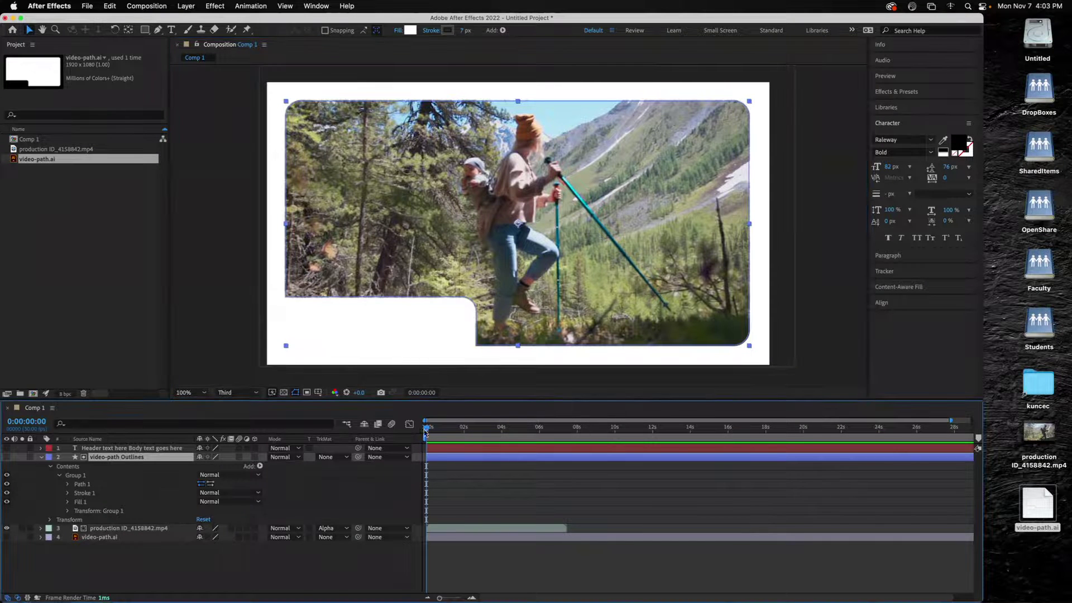
{"action": "left_click", "coordinate": [41, 457]}
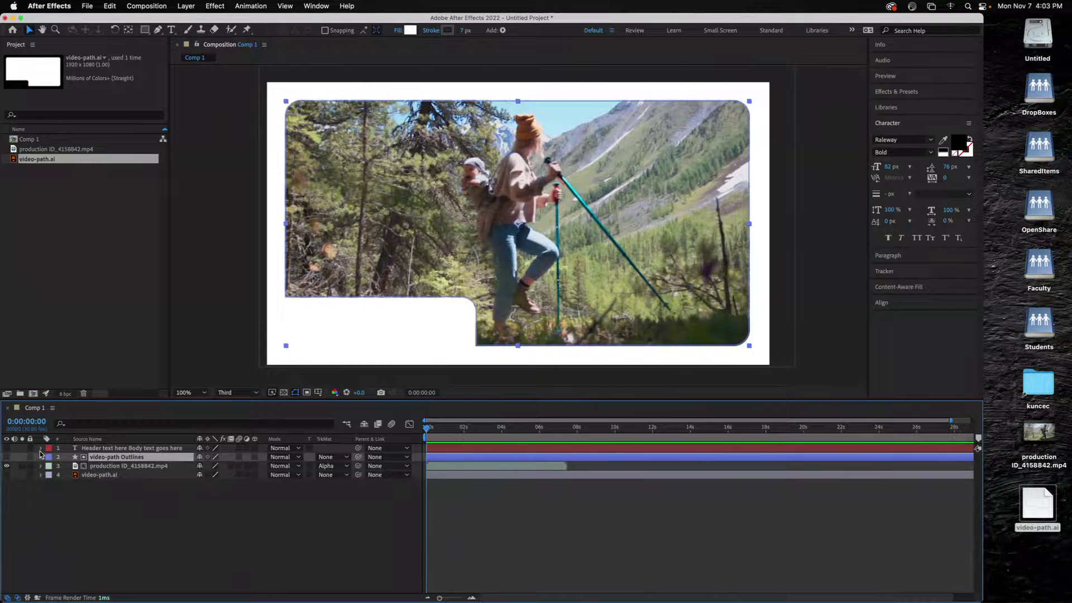
Make the header and body text layer visible and play the composition preview.
{"action": "left_click", "coordinate": [7, 449]}
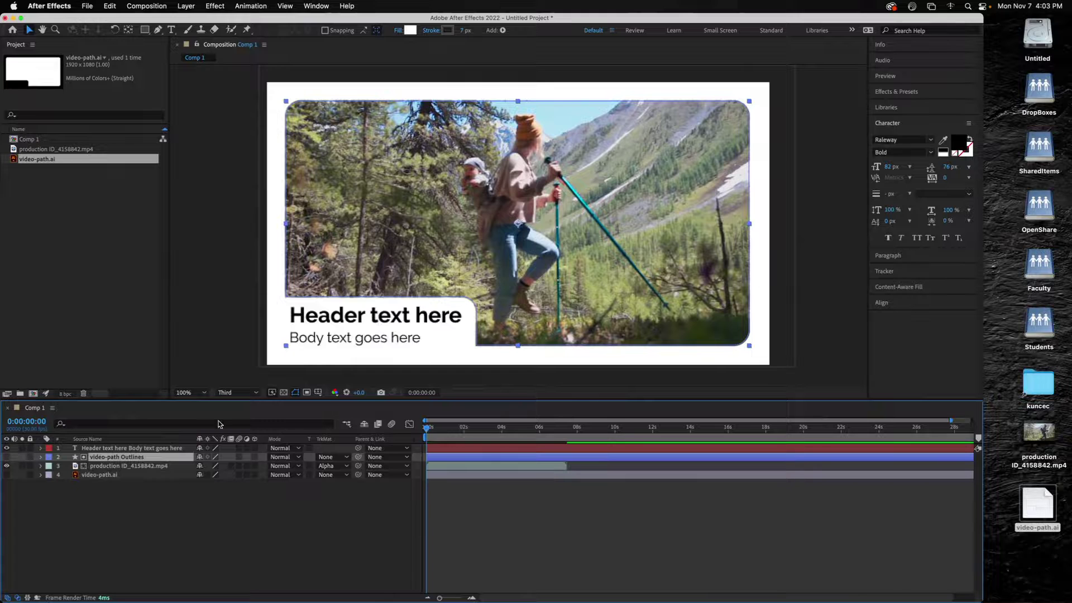
{"action": "left_click", "coordinate": [195, 340]}
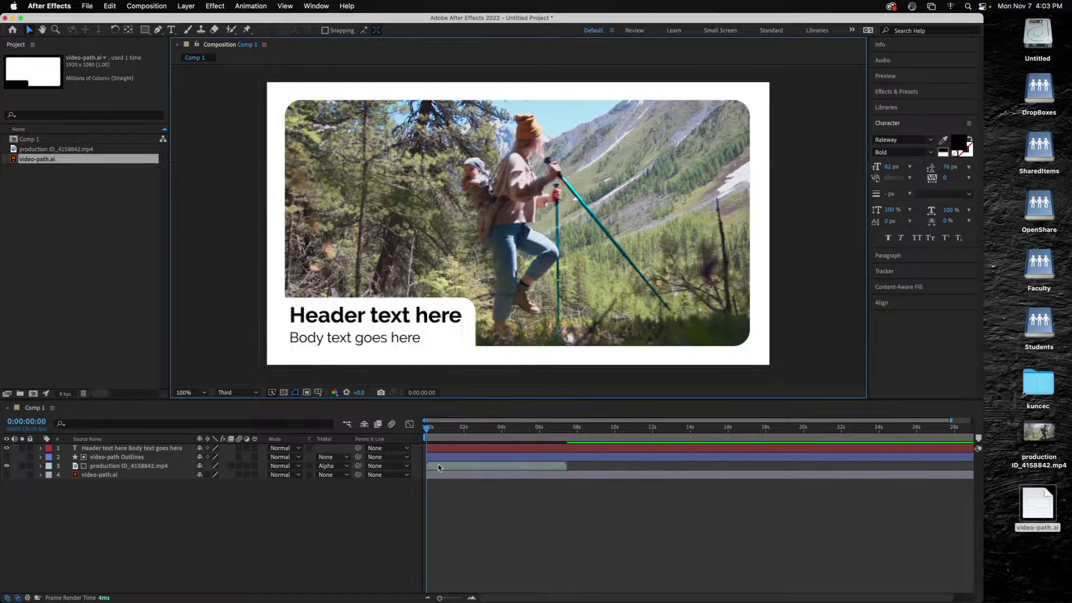
{"action": "key", "text": "space"}
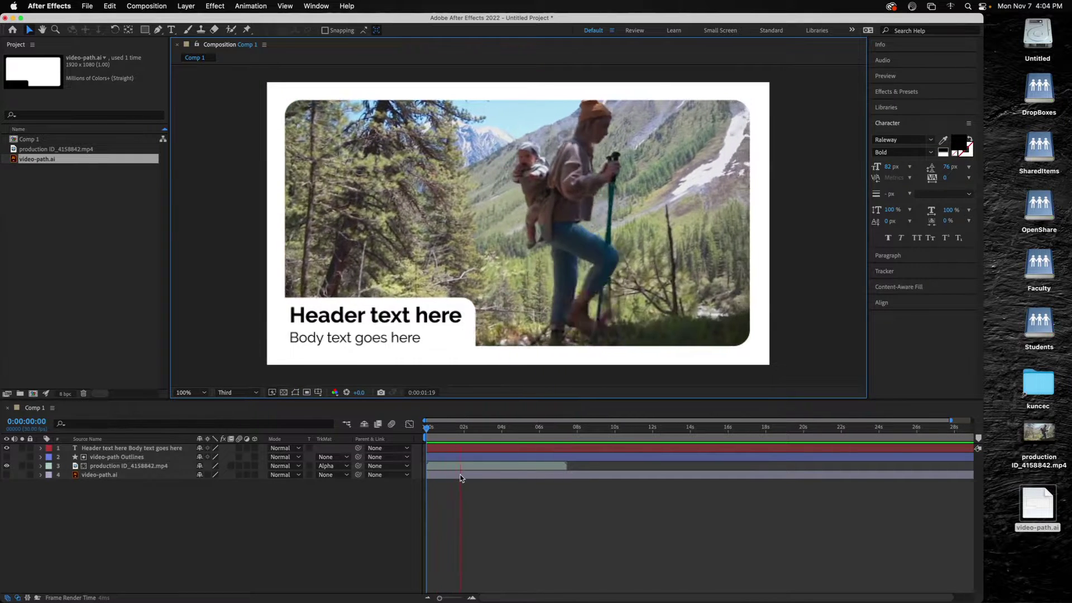